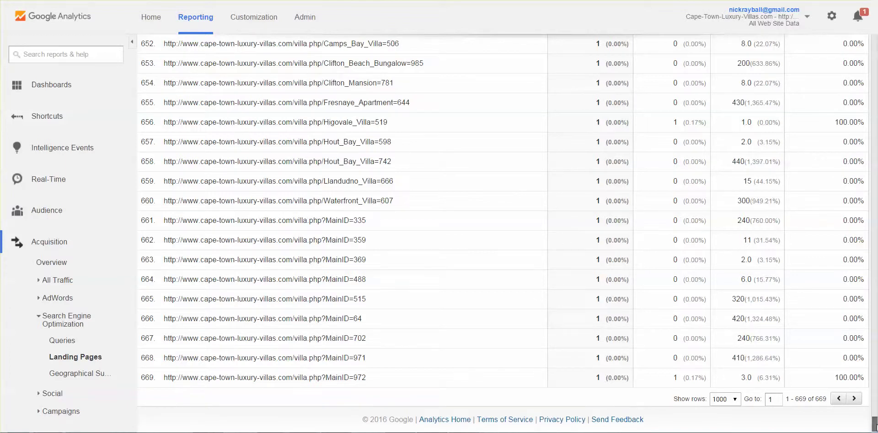
- Look back through the landing pages report, and open Initial Position and XML Priority on the Villa Secrets site
{"action": "left_click_drag", "start_coordinate": [873, 423], "coordinate": [876, 123]}
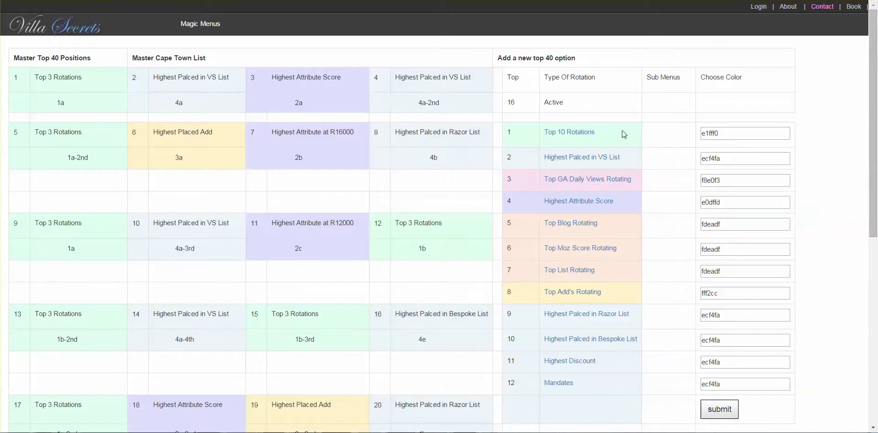
{"action": "mouse_move", "coordinate": [234, 23]}
{"action": "mouse_move", "coordinate": [201, 24]}
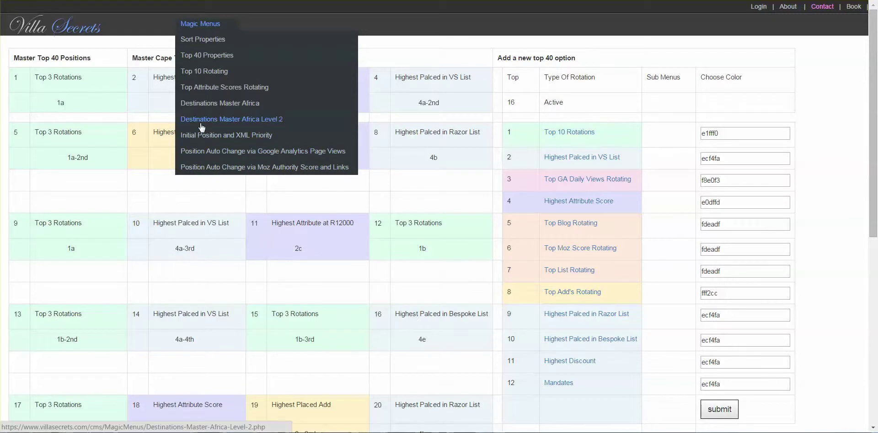
{"action": "left_click", "coordinate": [229, 136]}
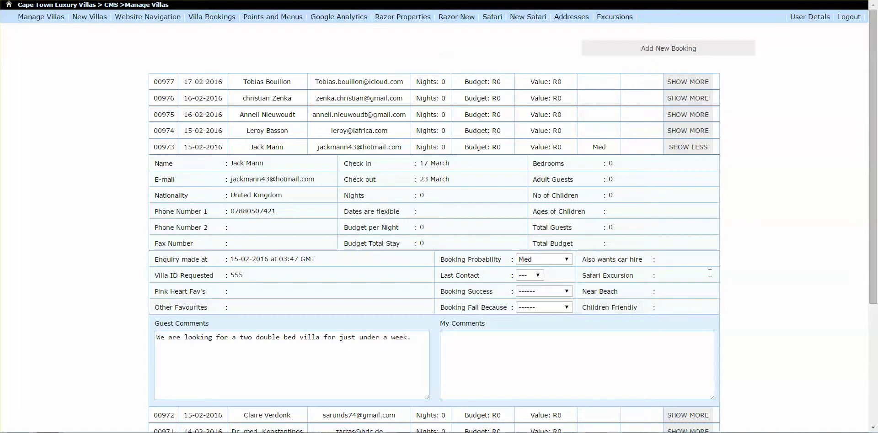
- Collapse the expanded Med enquiry, expand the one rated Good from 14-02-2016, and highlight the time its enquiry was made
{"action": "left_click", "coordinate": [683, 145]}
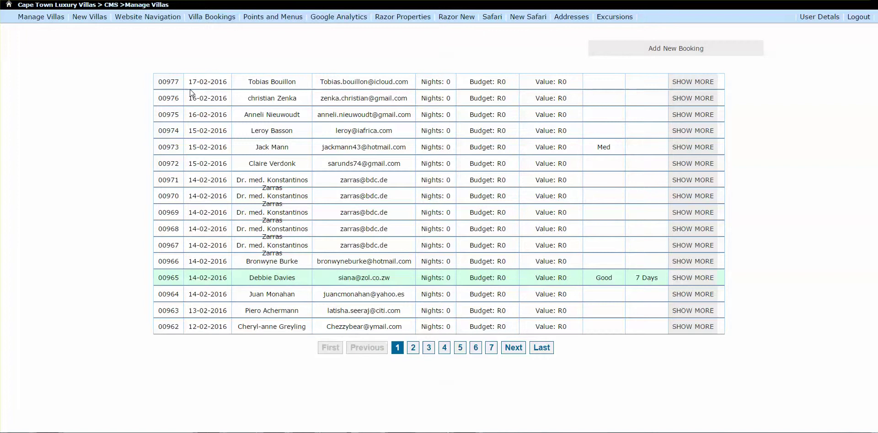
{"action": "left_click", "coordinate": [692, 278]}
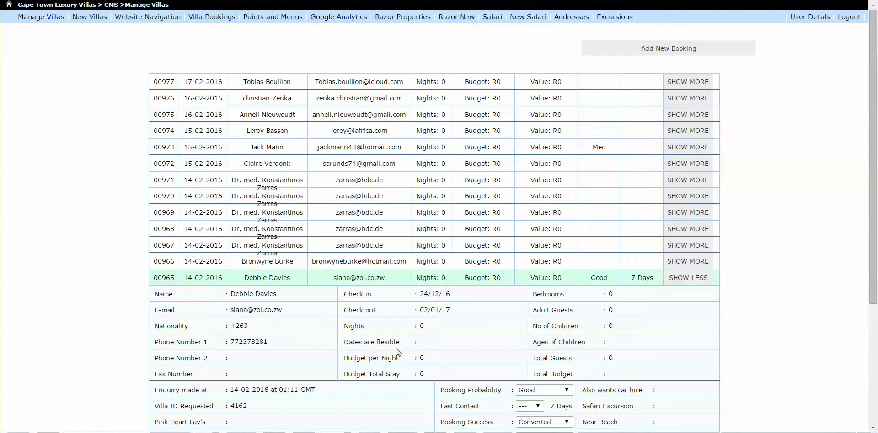
{"action": "left_click", "coordinate": [280, 392]}
{"action": "left_click_drag", "start_coordinate": [279, 390], "coordinate": [313, 391]}
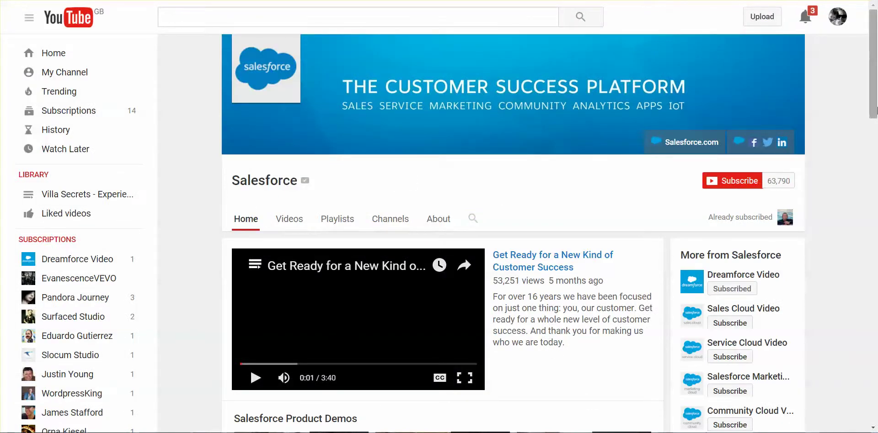
- Browse the Salesforce channel page on YouTube
{"action": "scroll", "coordinate": [876, 111], "scroll_direction": "down", "scroll_amount": 4}
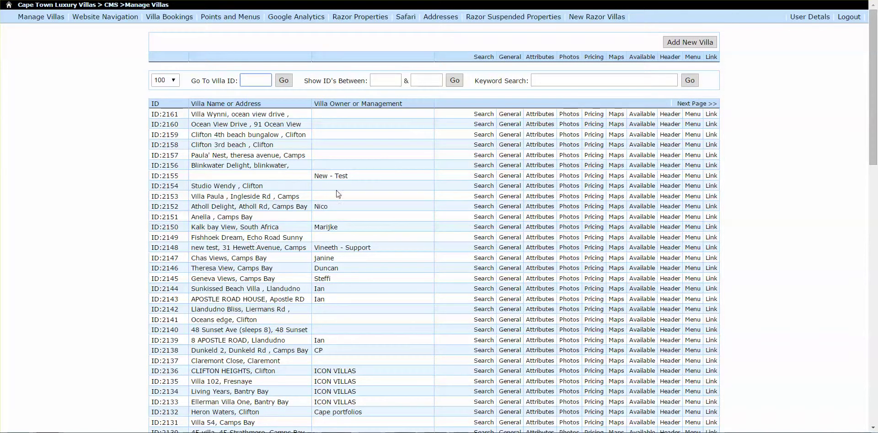
- Open the general details of Villa Wynni (ID 2161), switch to its attributes and show their points
{"action": "left_click", "coordinate": [509, 114]}
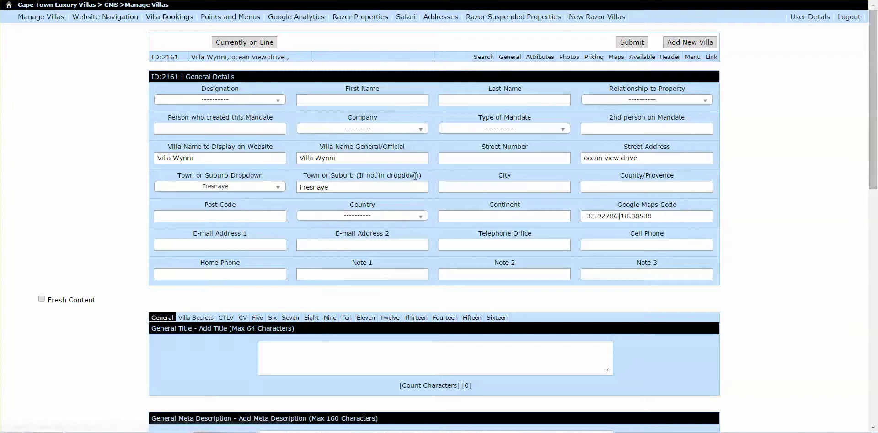
{"action": "left_click", "coordinate": [533, 57]}
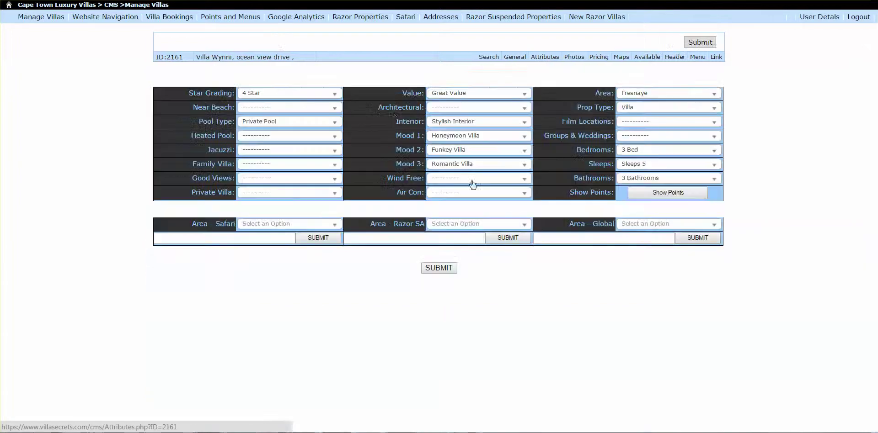
{"action": "left_click", "coordinate": [663, 194]}
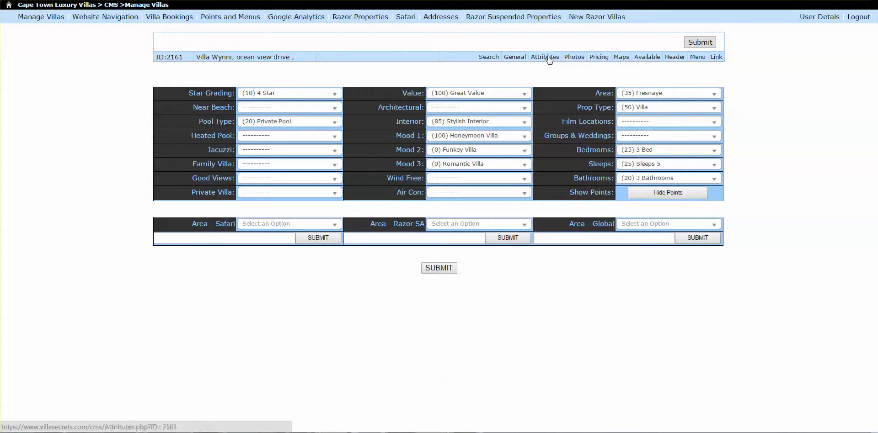
- Open the photos page of Villa Wynni and rearrange a photo
{"action": "left_click", "coordinate": [571, 60]}
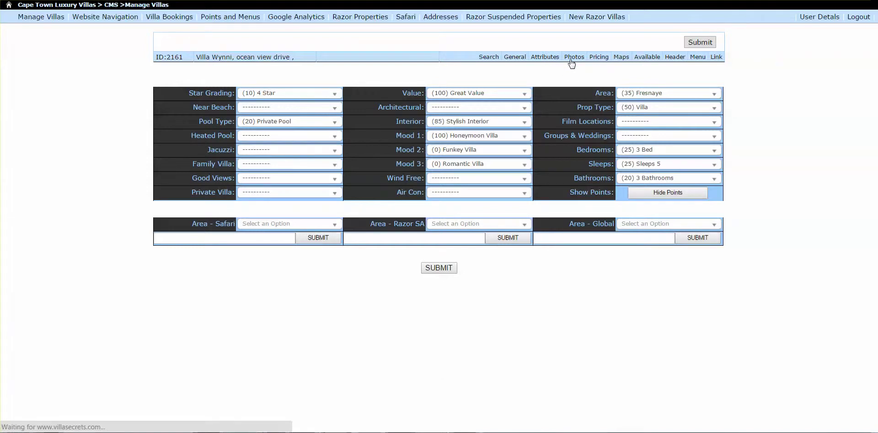
{"action": "left_click_drag", "start_coordinate": [549, 306], "coordinate": [348, 137]}
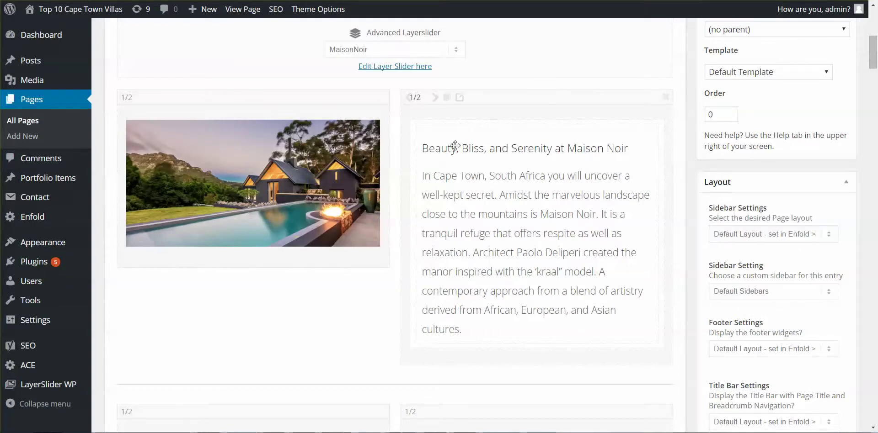
- Look through the text and image sections of the Maison Noir page in the WordPress editor
{"action": "left_click_drag", "start_coordinate": [873, 66], "coordinate": [875, 91]}
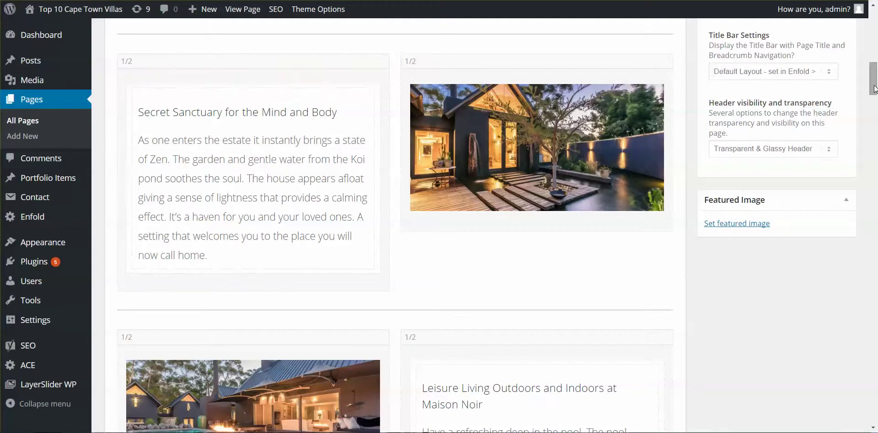
{"action": "left_click_drag", "start_coordinate": [871, 94], "coordinate": [871, 111]}
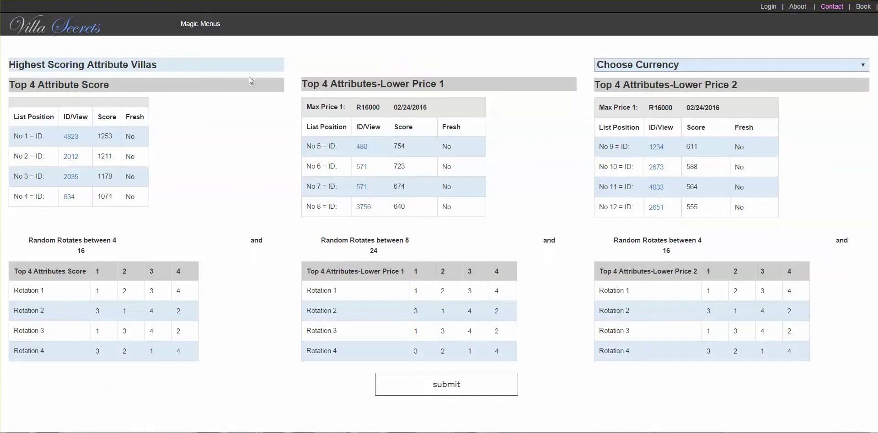
- Highlight the average price in the one-entry quick pricing form for villa 571, and clear the selection
{"action": "mouse_move", "coordinate": [196, 21]}
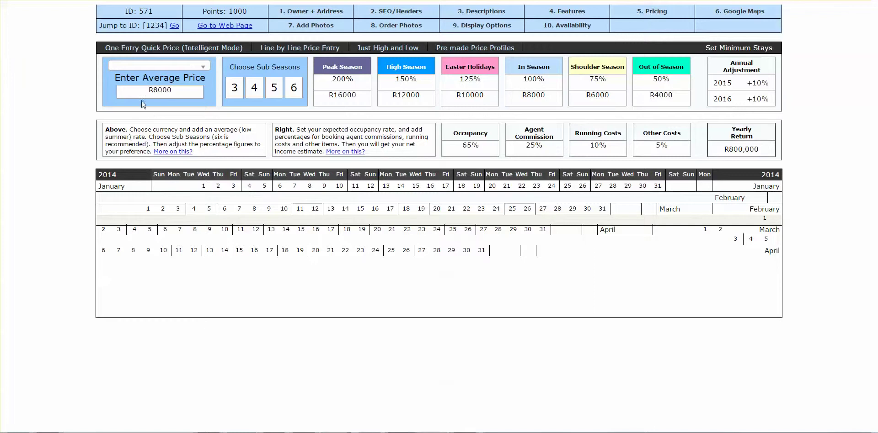
{"action": "left_click_drag", "start_coordinate": [172, 90], "coordinate": [151, 90]}
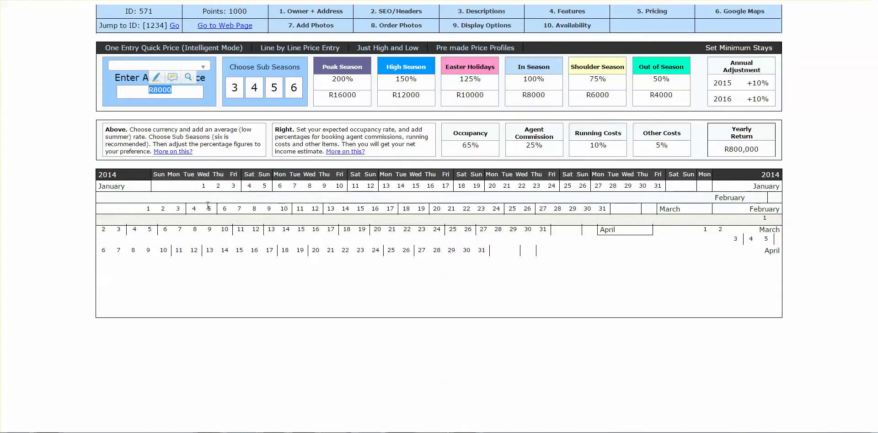
{"action": "left_click", "coordinate": [77, 205]}
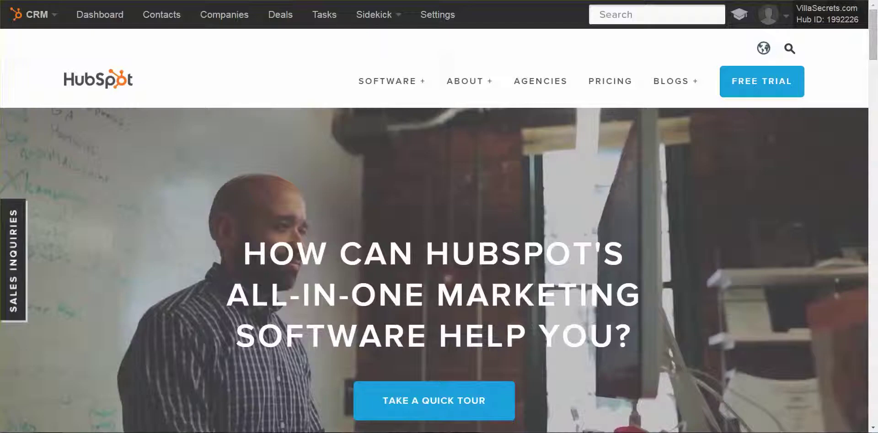
- Open HubSpot's marketing pricing page
{"action": "mouse_move", "coordinate": [435, 90]}
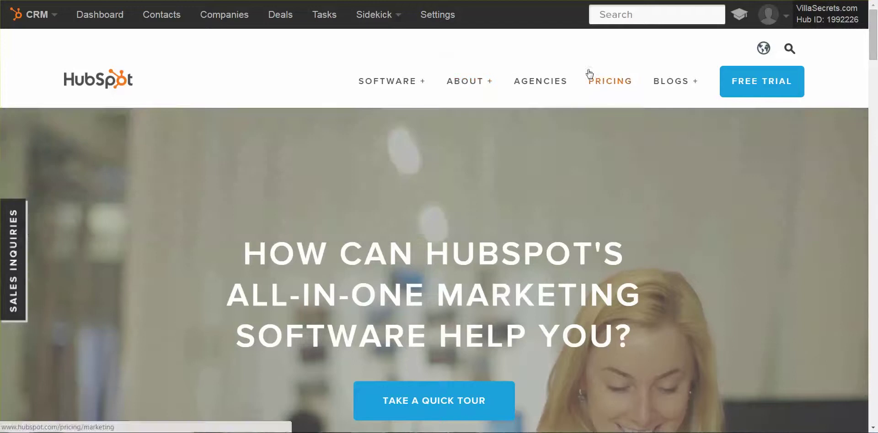
{"action": "left_click", "coordinate": [601, 82]}
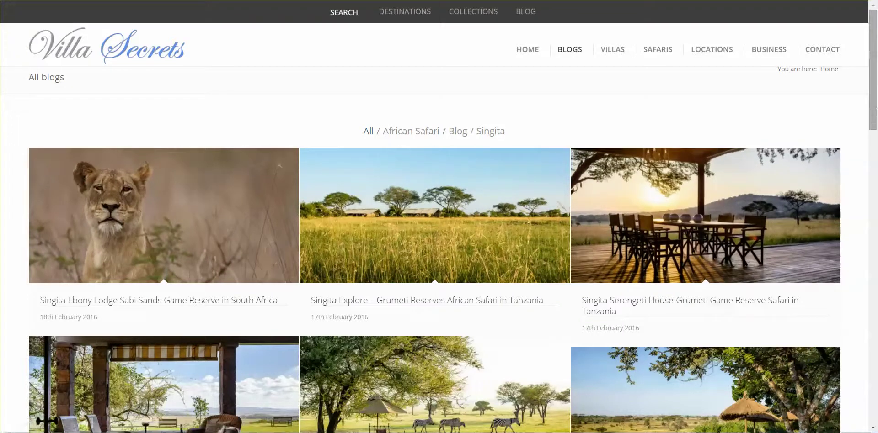
- Open the Villa Oceana Cape Town post from the blog list and look through its slideshow and article sections
{"action": "left_click_drag", "start_coordinate": [877, 103], "coordinate": [877, 256]}
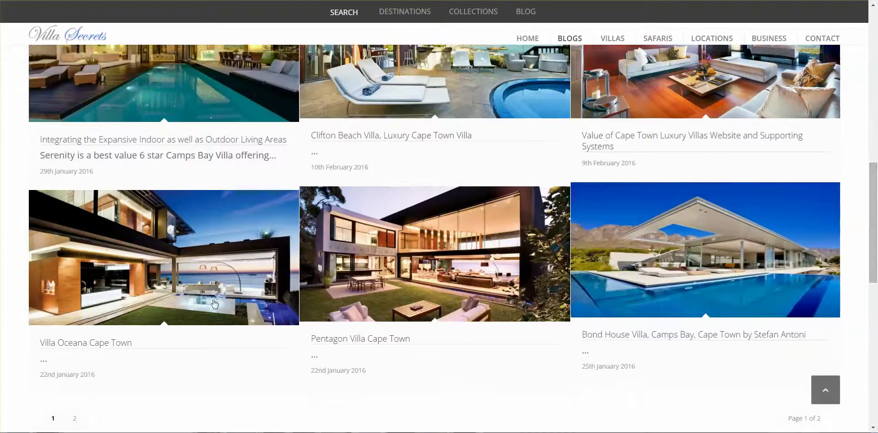
{"action": "left_click", "coordinate": [157, 266]}
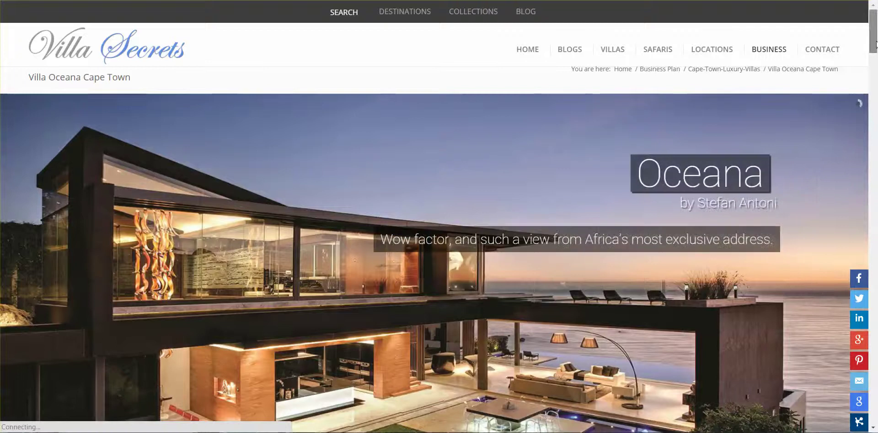
{"action": "left_click_drag", "start_coordinate": [875, 44], "coordinate": [875, 54]}
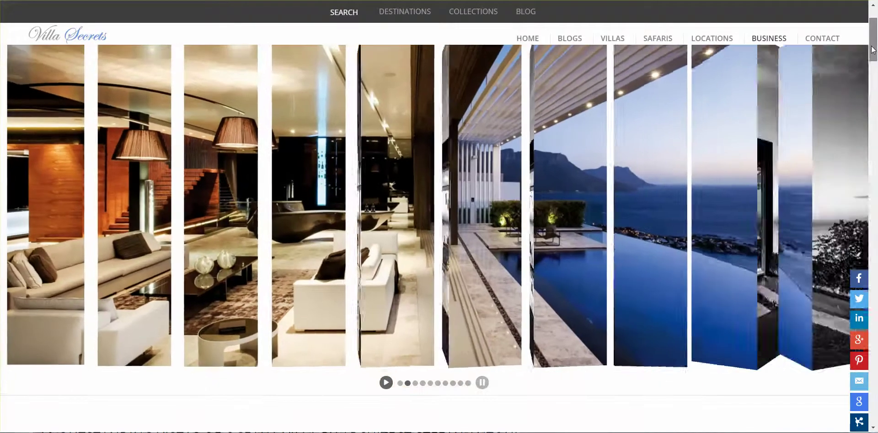
{"action": "left_click_drag", "start_coordinate": [872, 49], "coordinate": [876, 276]}
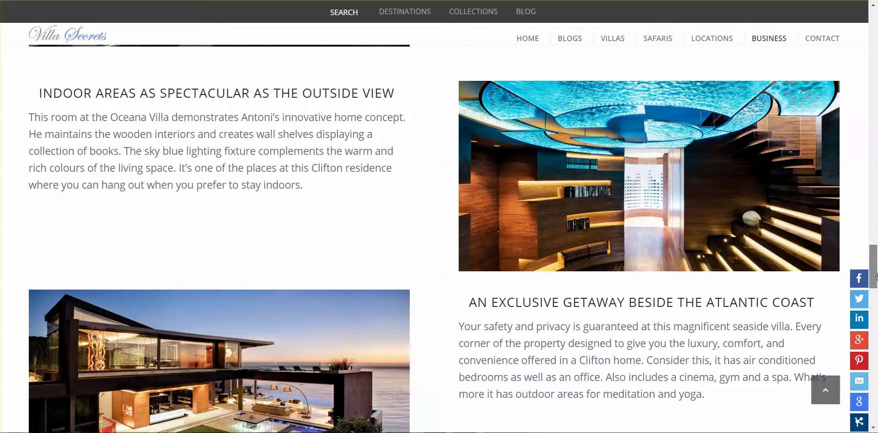
{"action": "left_click_drag", "start_coordinate": [875, 276], "coordinate": [875, 39]}
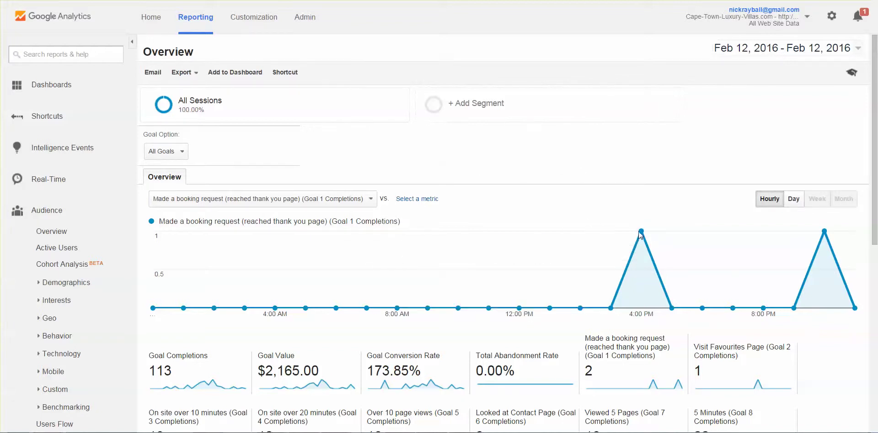
- Inspect the two peaks of booking request completions on the hourly Google Analytics goals chart for Feb 12, 2016
{"action": "mouse_move", "coordinate": [825, 235]}
{"action": "mouse_move", "coordinate": [640, 234]}
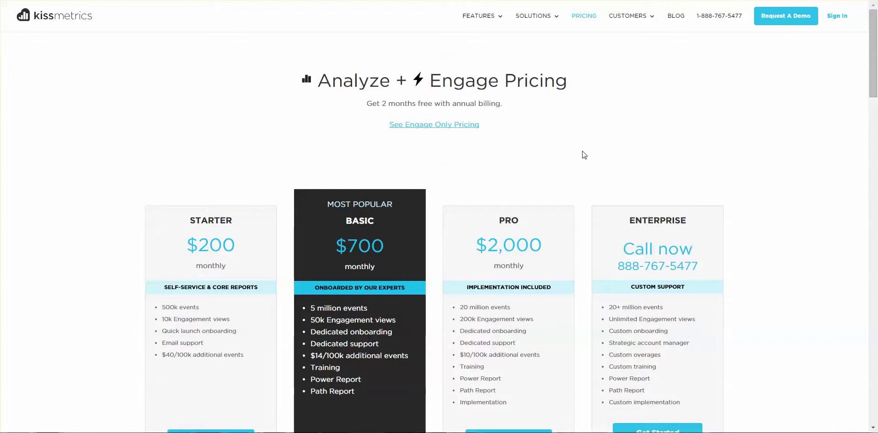
- Highlight the last items in the Basic plan's feature list on the Kissmetrics pricing page
{"action": "mouse_move", "coordinate": [360, 393]}
{"action": "left_mouse_down"}
{"action": "mouse_move", "coordinate": [314, 392]}
{"action": "mouse_move", "coordinate": [309, 374]}
{"action": "left_mouse_up"}
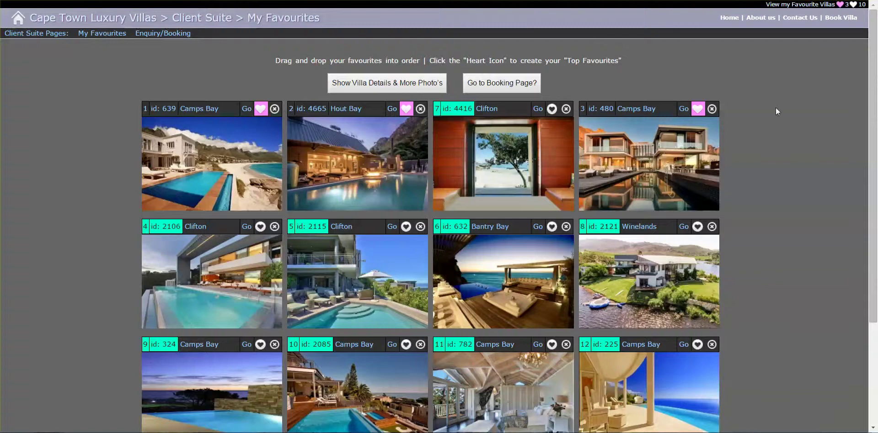
- Move favourite villas 632, 2115 and 782 to second, third and fourth place, and mark villa 632 as a top favourite
{"action": "left_click_drag", "start_coordinate": [440, 287], "coordinate": [311, 137]}
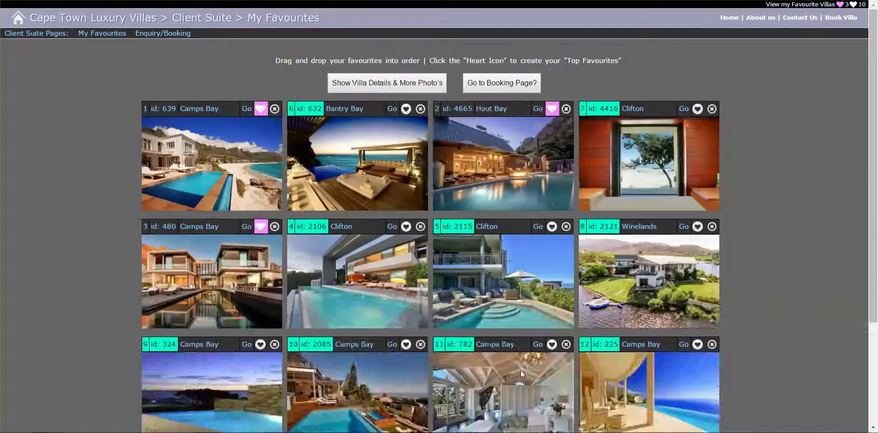
{"action": "left_click_drag", "start_coordinate": [520, 371], "coordinate": [484, 137]}
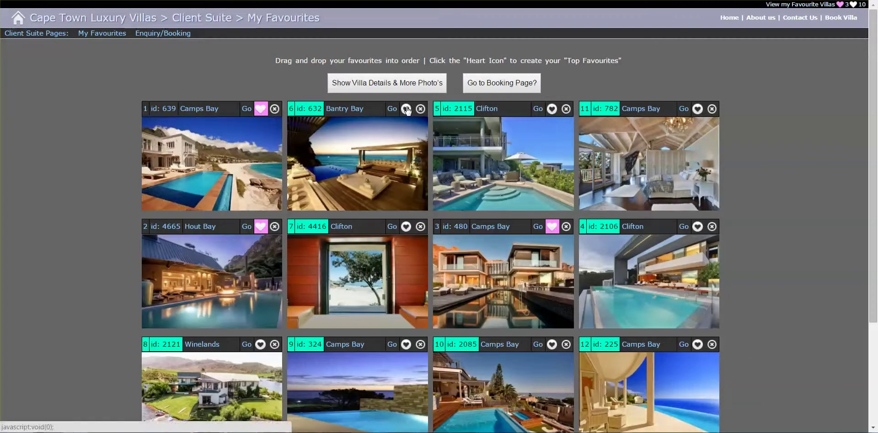
{"action": "left_click", "coordinate": [406, 108]}
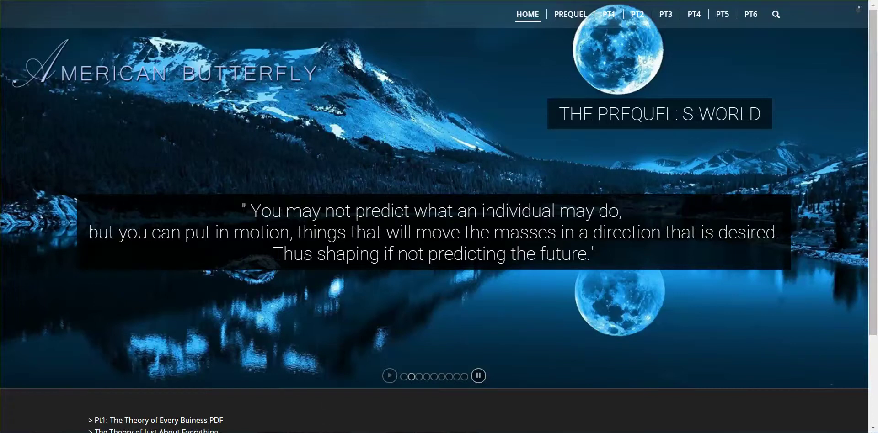
- Switch to the CRM Calender 1.04 workbook in Excel
{"action": "mouse_move", "coordinate": [272, 432]}
{"action": "mouse_move", "coordinate": [334, 383]}
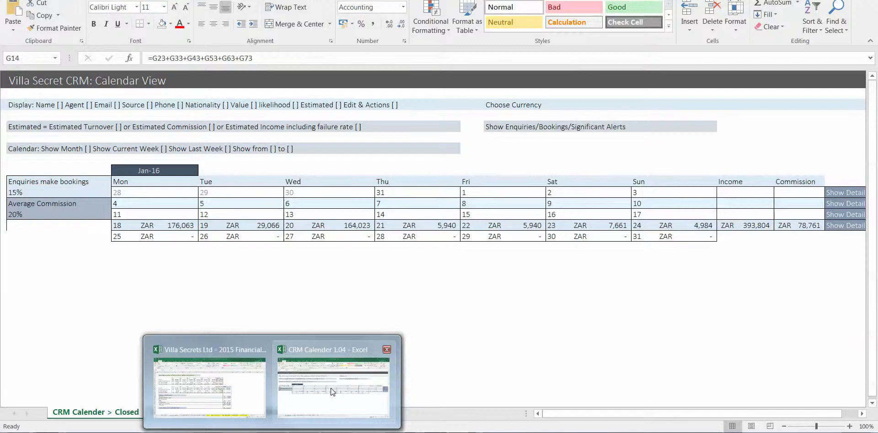
{"action": "left_click", "coordinate": [321, 400]}
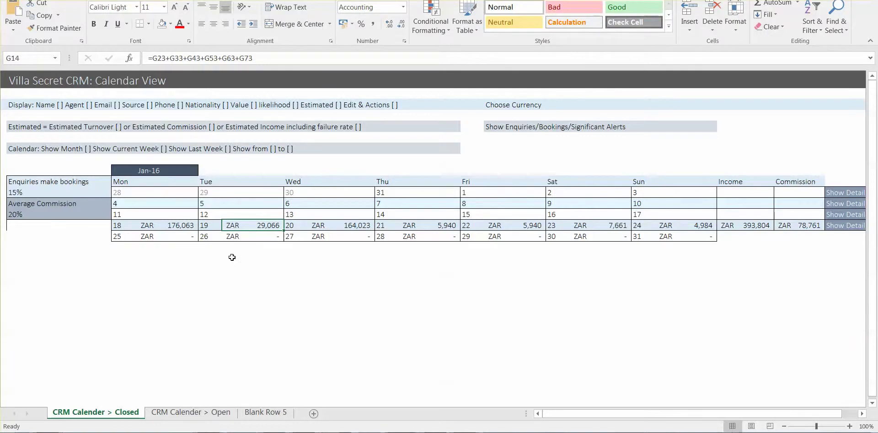
- Highlight the 18 to 24 January row of amounts in the closed calendar, and select its Show Details cell
{"action": "left_click_drag", "start_coordinate": [133, 178], "coordinate": [777, 238]}
{"action": "left_click", "coordinate": [199, 283]}
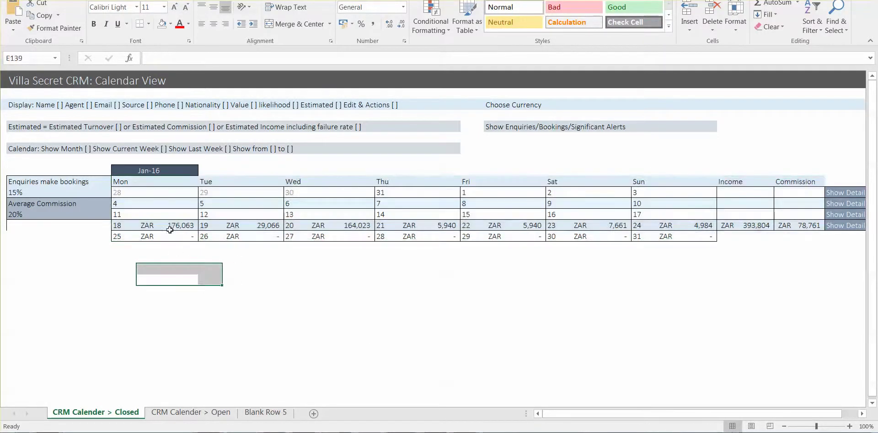
{"action": "left_click_drag", "start_coordinate": [171, 226], "coordinate": [779, 225]}
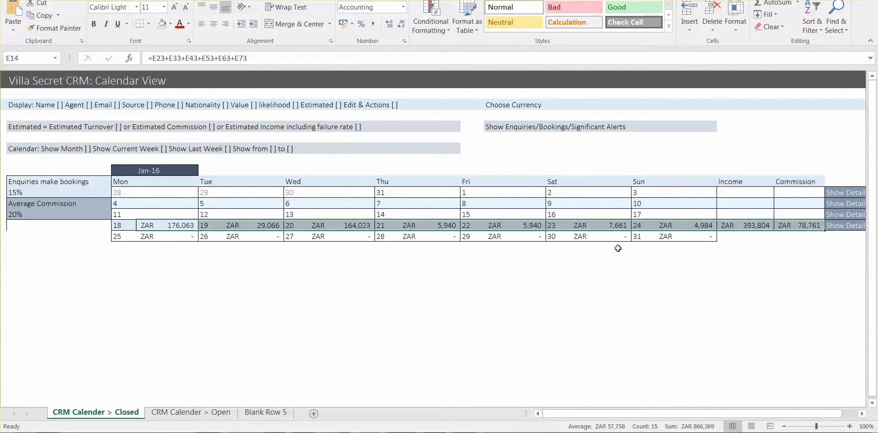
{"action": "left_click", "coordinate": [843, 224]}
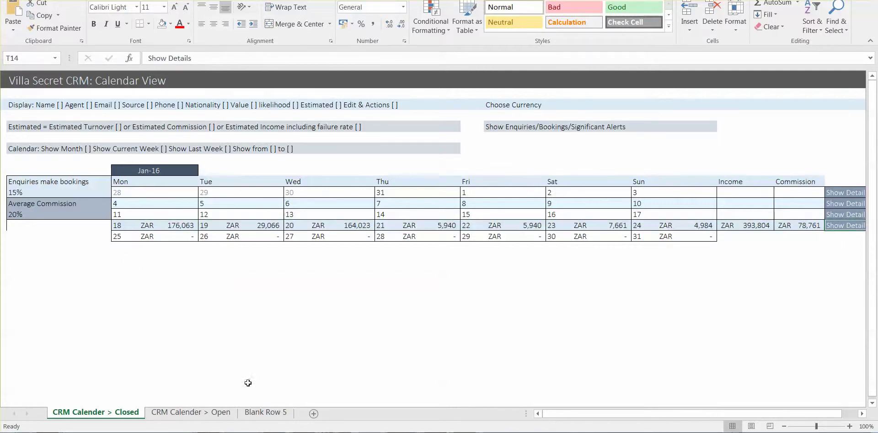
- Open the CRM Calender > Open sheet and look over the January enquiries with their expanded details
{"action": "left_click", "coordinate": [207, 414]}
{"action": "left_click_drag", "start_coordinate": [871, 220], "coordinate": [182, 258]}
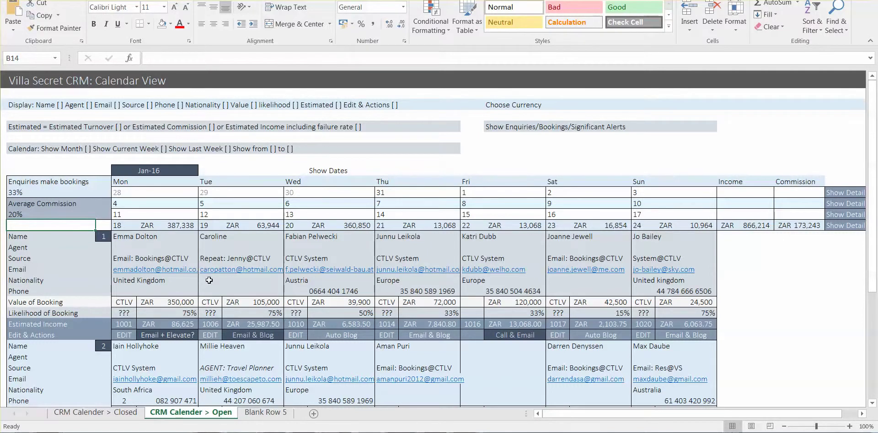
- Inspect the Likelihood of Booking percentages of the first enquiries for Monday 18 through Thursday 21 January
{"action": "left_click", "coordinate": [185, 313]}
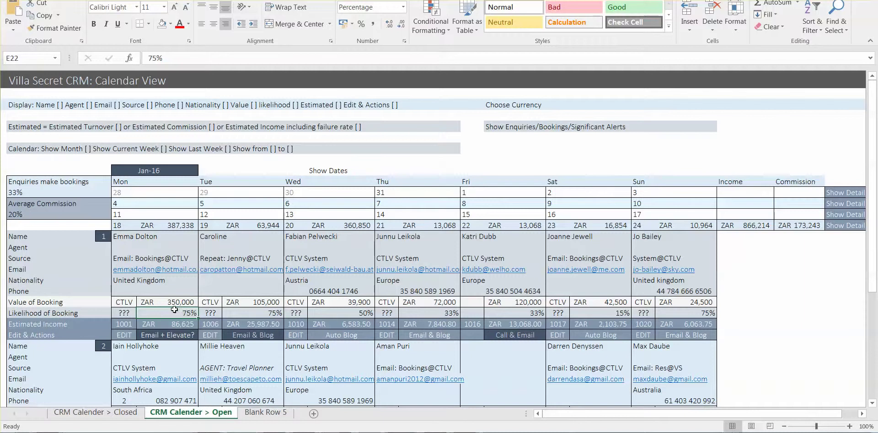
{"action": "left_click", "coordinate": [280, 316]}
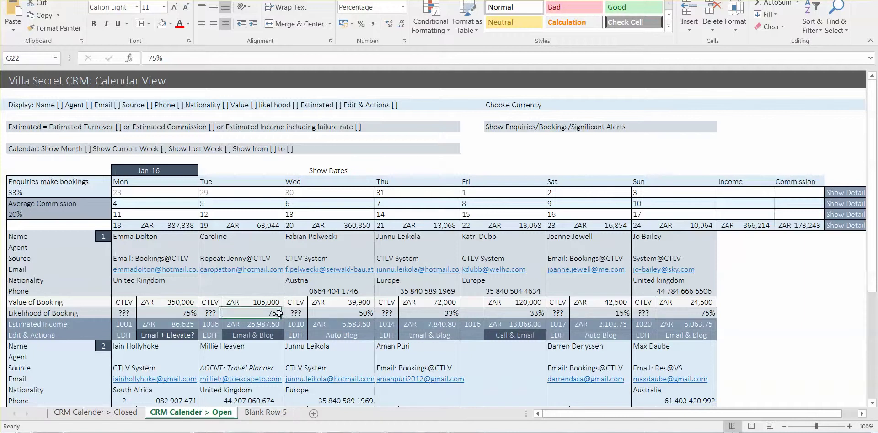
{"action": "left_click", "coordinate": [357, 314]}
{"action": "left_click", "coordinate": [435, 314]}
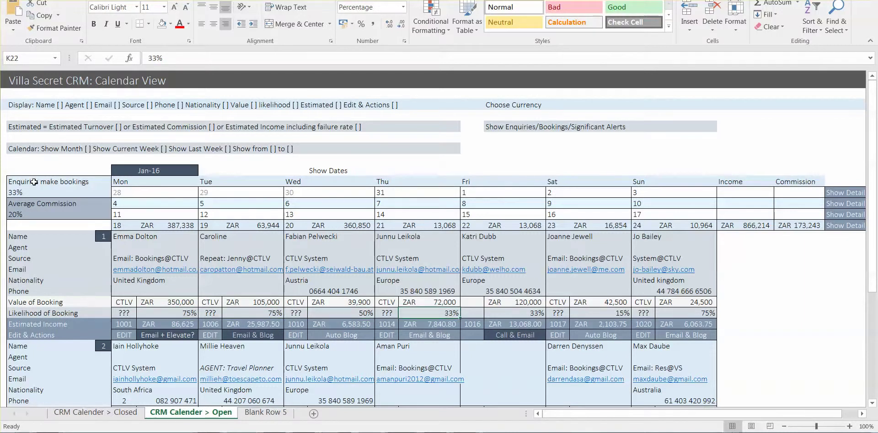
- Set the Enquiries make bookings rate to 25% and select the Commission total of the 18 to 24 January week
{"action": "left_click", "coordinate": [16, 192]}
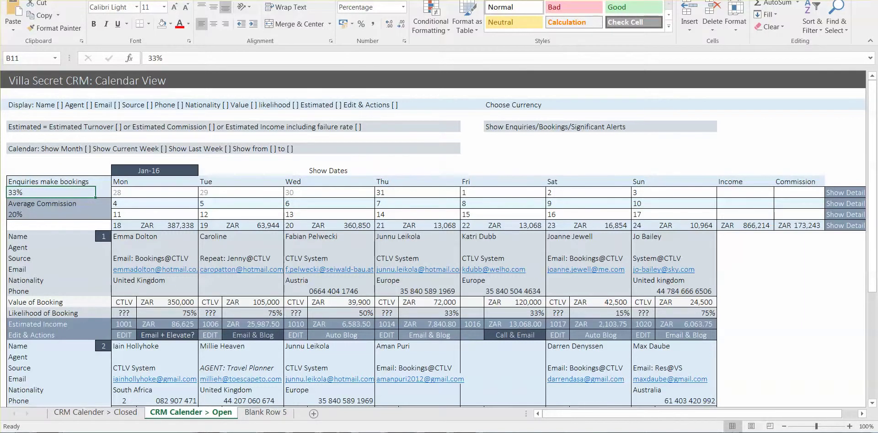
{"action": "type", "text": "25"}
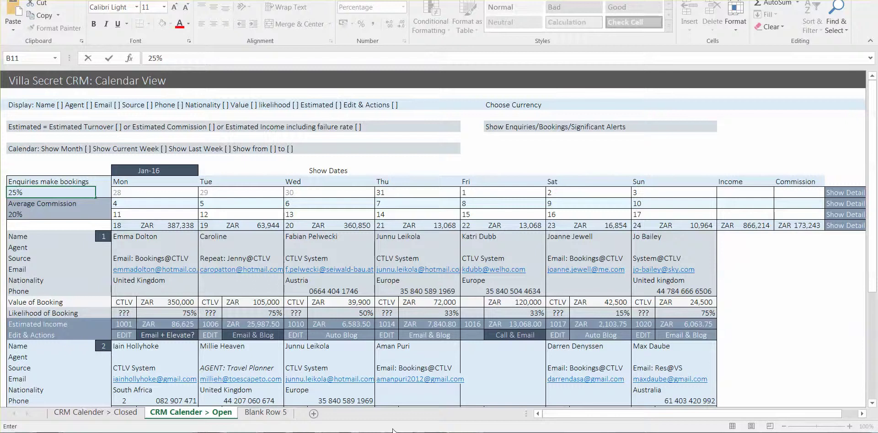
{"action": "key", "text": "Return"}
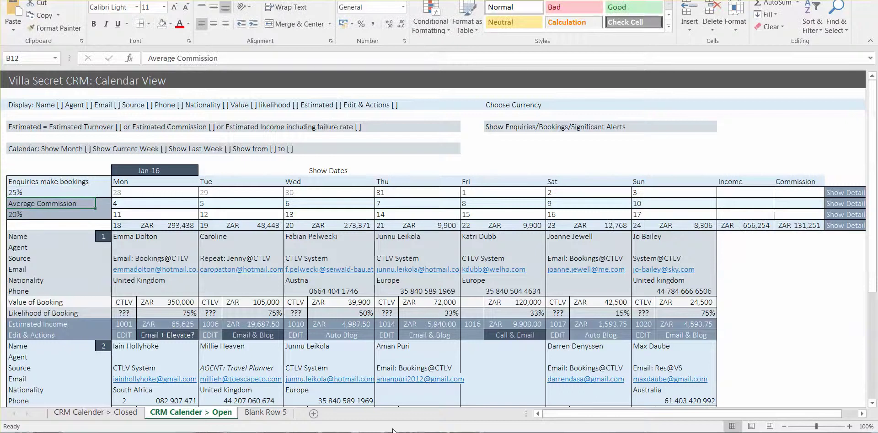
{"action": "left_click", "coordinate": [19, 189]}
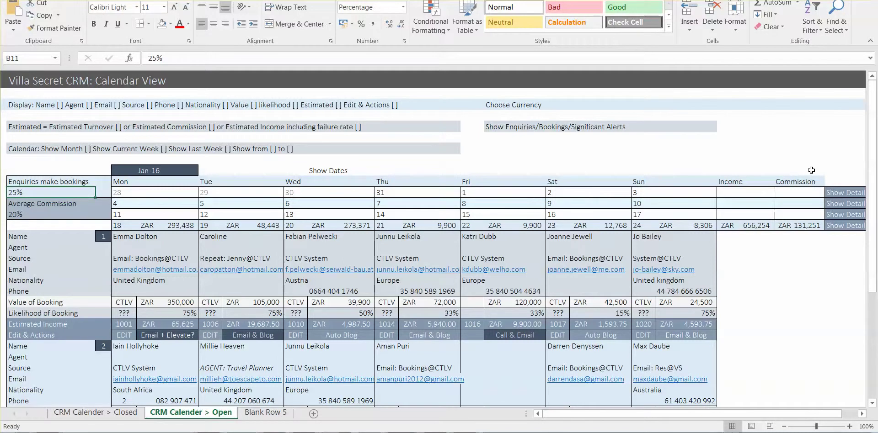
{"action": "left_click", "coordinate": [809, 227]}
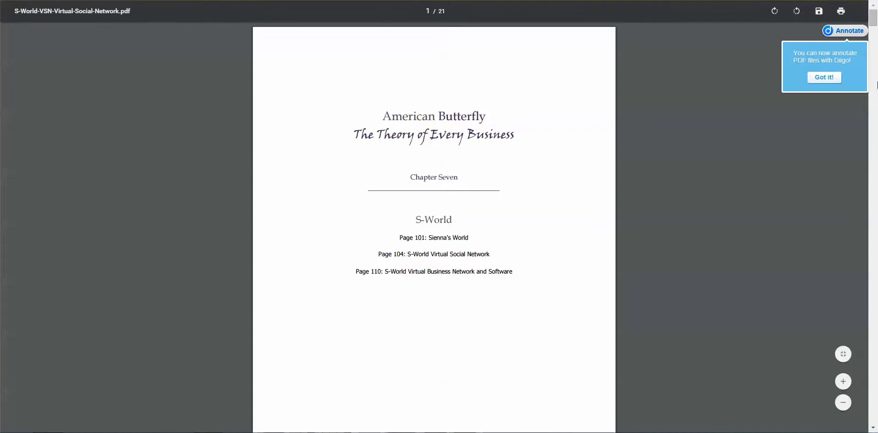
- Switch to S-World-VSN-Virtual-Social-Network.pdf and look through the S-World VBN software displays following page 112
{"action": "left_click_drag", "start_coordinate": [874, 18], "coordinate": [828, 250]}
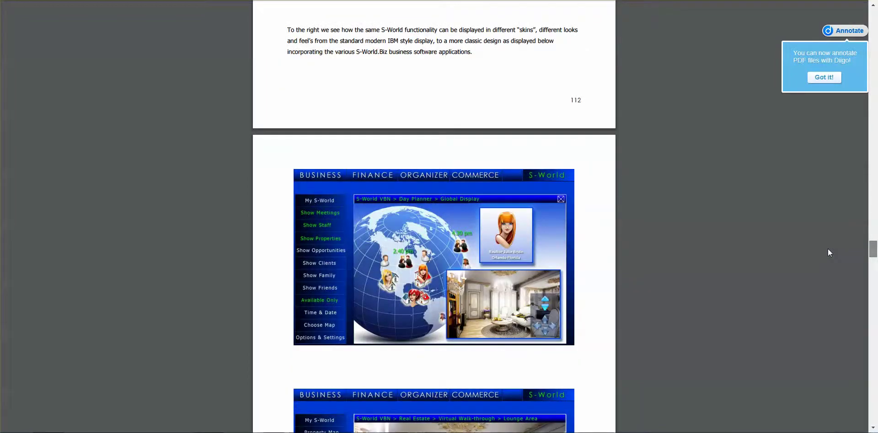
{"action": "left_click_drag", "start_coordinate": [827, 248], "coordinate": [818, 393]}
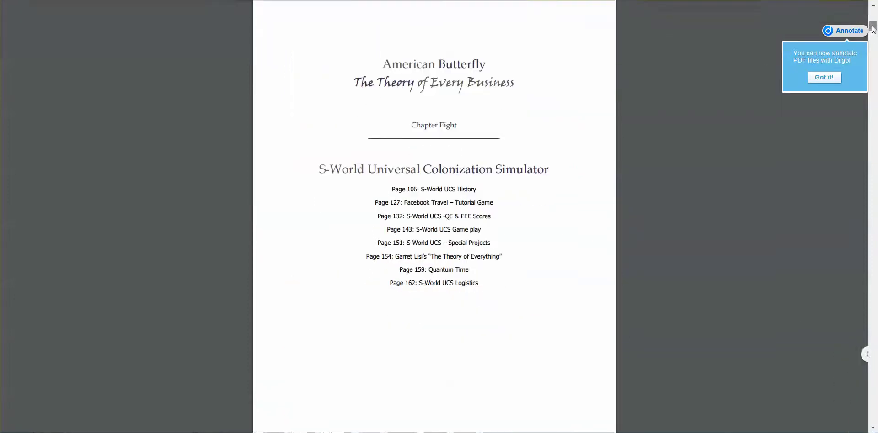
- In S-World-UCS-Universal-Colonization-Simulator.pdf, highlight the table of travel advances and look through the illustrations up to PDF page 34
{"action": "left_click_drag", "start_coordinate": [873, 27], "coordinate": [873, 53]}
{"action": "left_click_drag", "start_coordinate": [873, 52], "coordinate": [873, 70]}
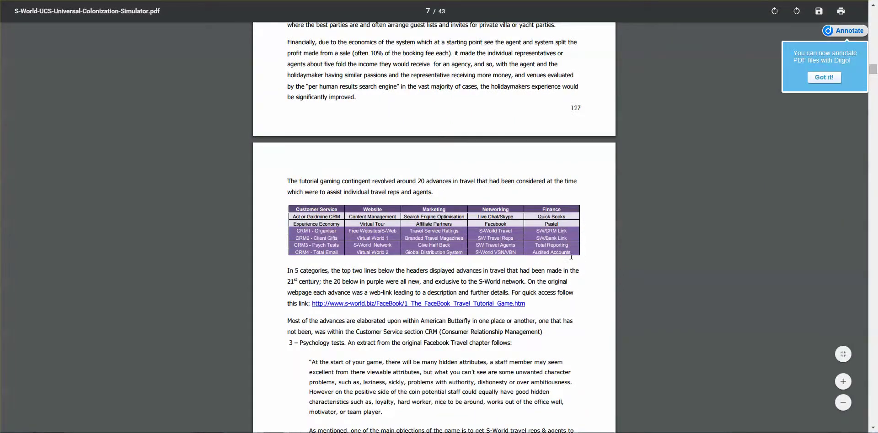
{"action": "left_click_drag", "start_coordinate": [571, 258], "coordinate": [465, 198]}
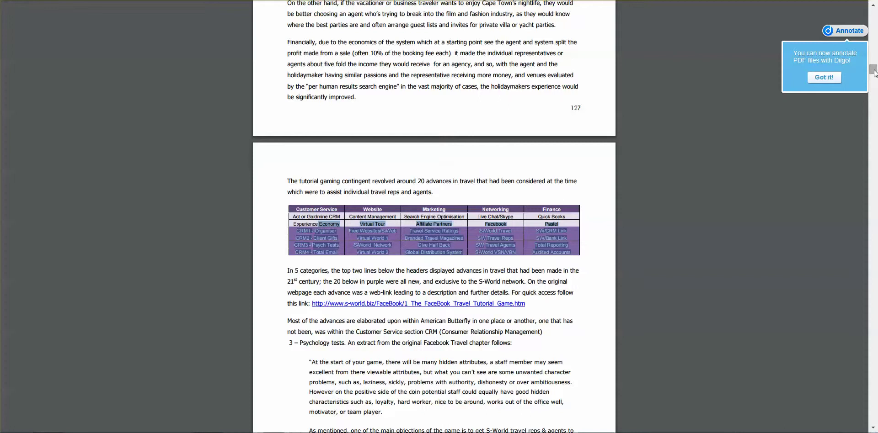
{"action": "left_click_drag", "start_coordinate": [874, 71], "coordinate": [848, 248]}
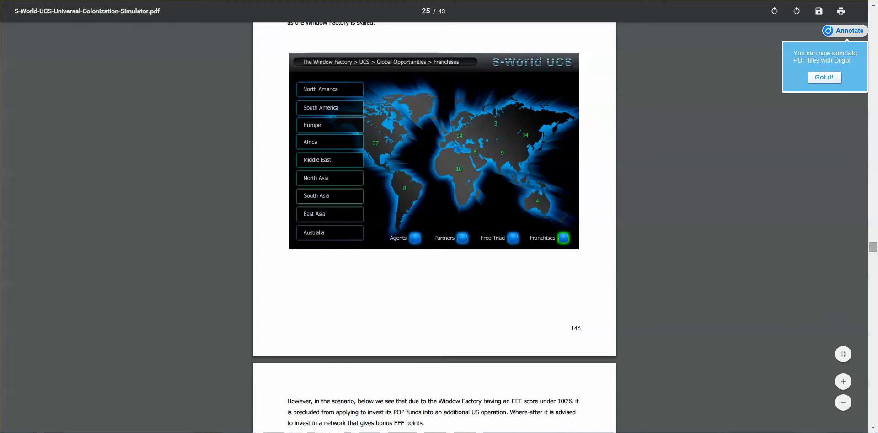
{"action": "left_click_drag", "start_coordinate": [872, 249], "coordinate": [873, 339]}
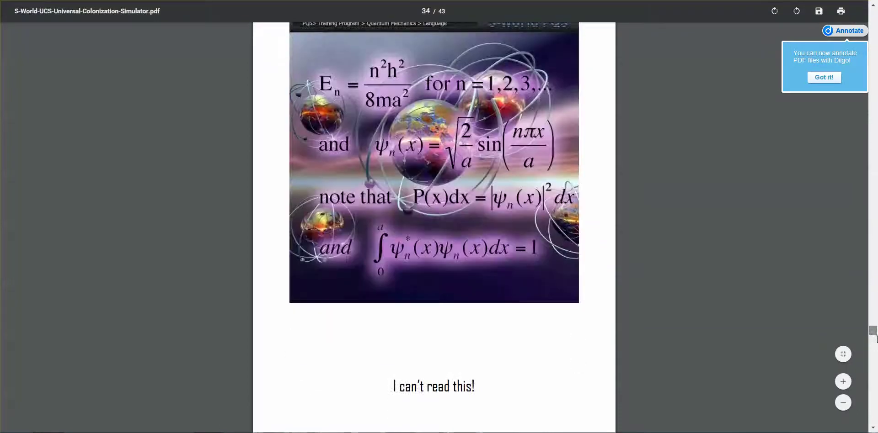